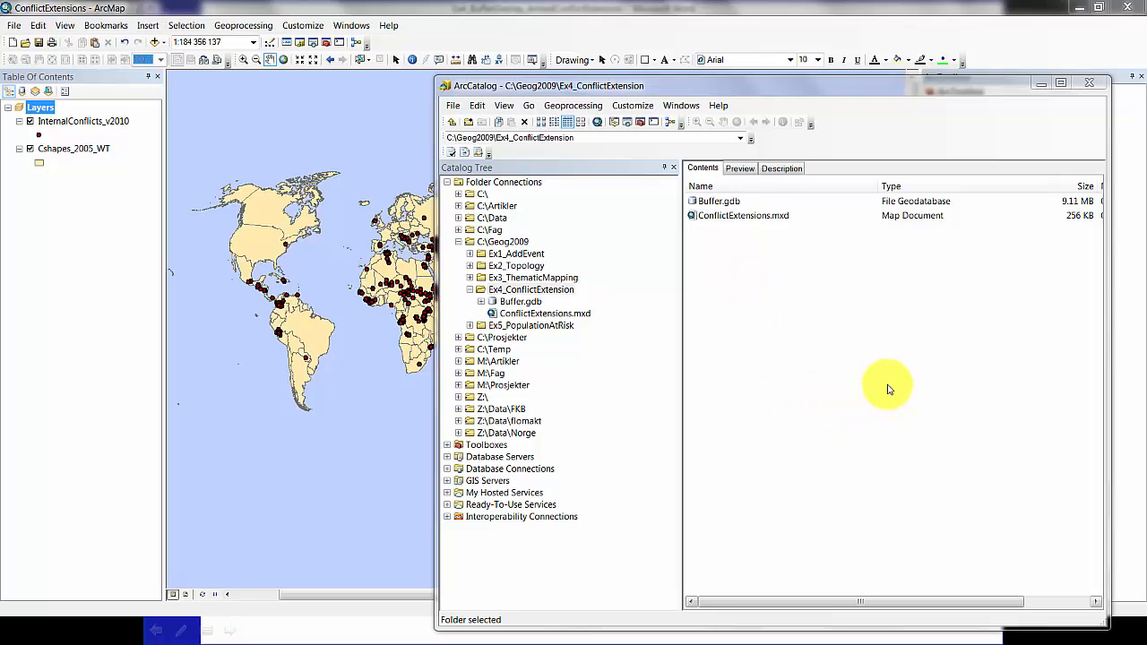
Step: Create a new toolbox named ConflictTools in the Ex4_ConflictExtension folder
right_click(766, 305)
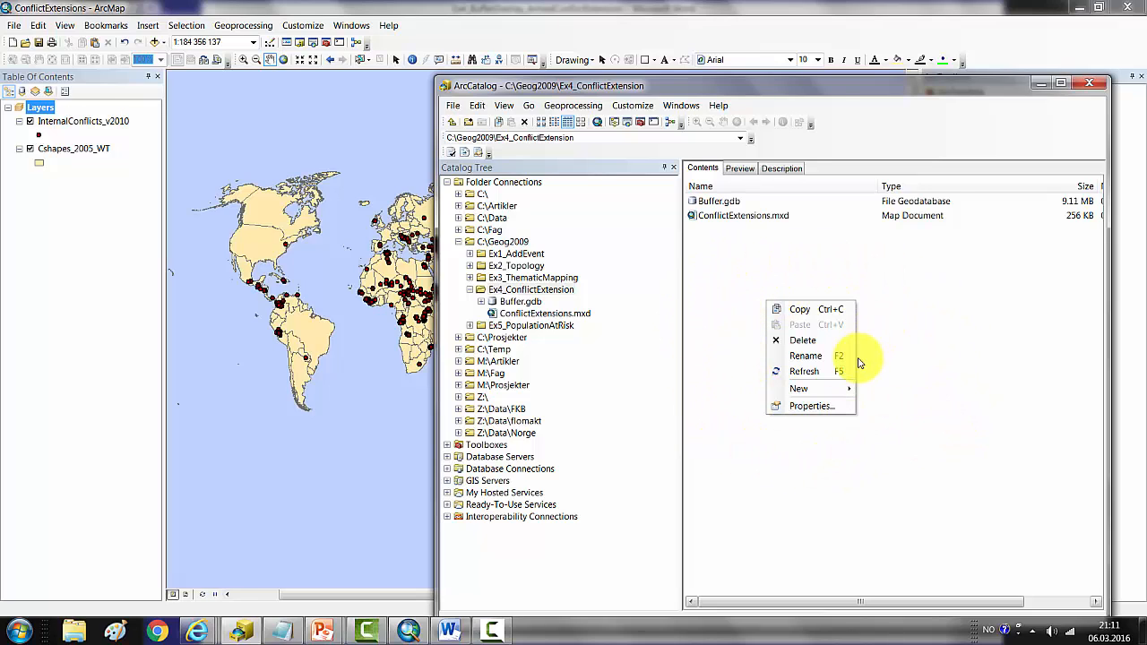
mouse_move(833, 392)
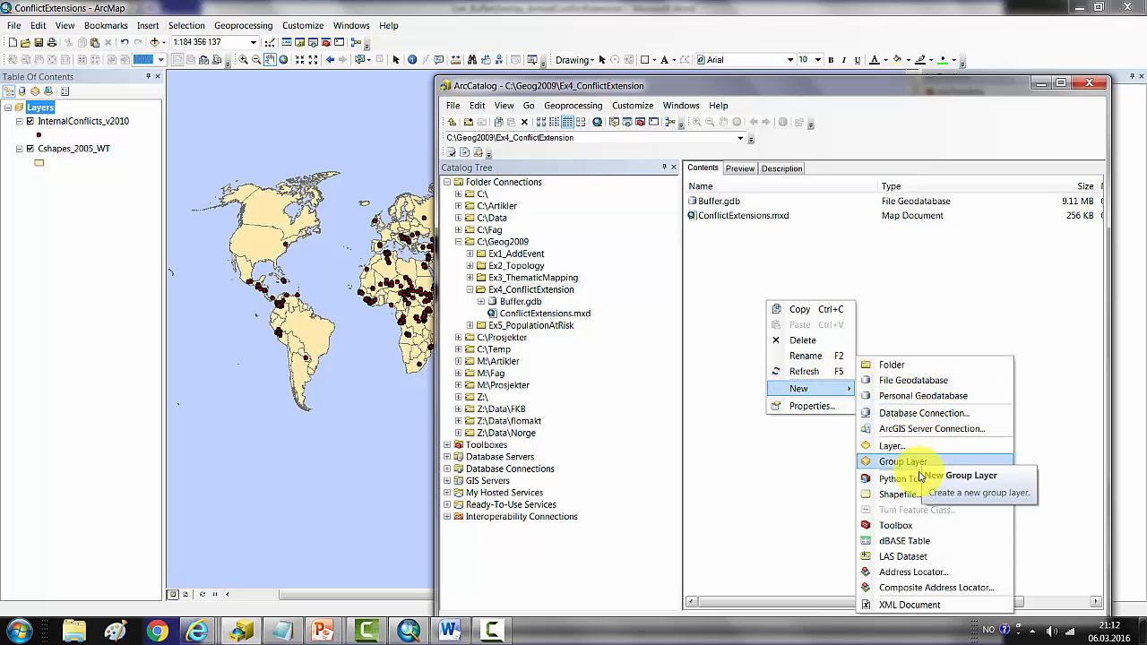
left_click(891, 526)
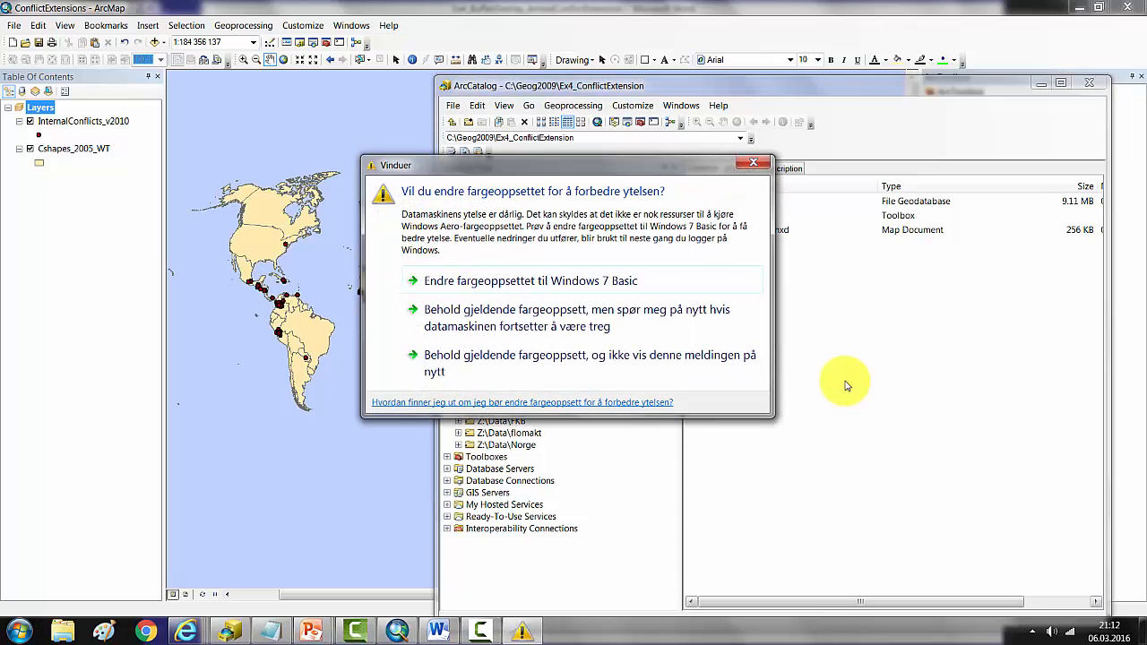
left_click(751, 162)
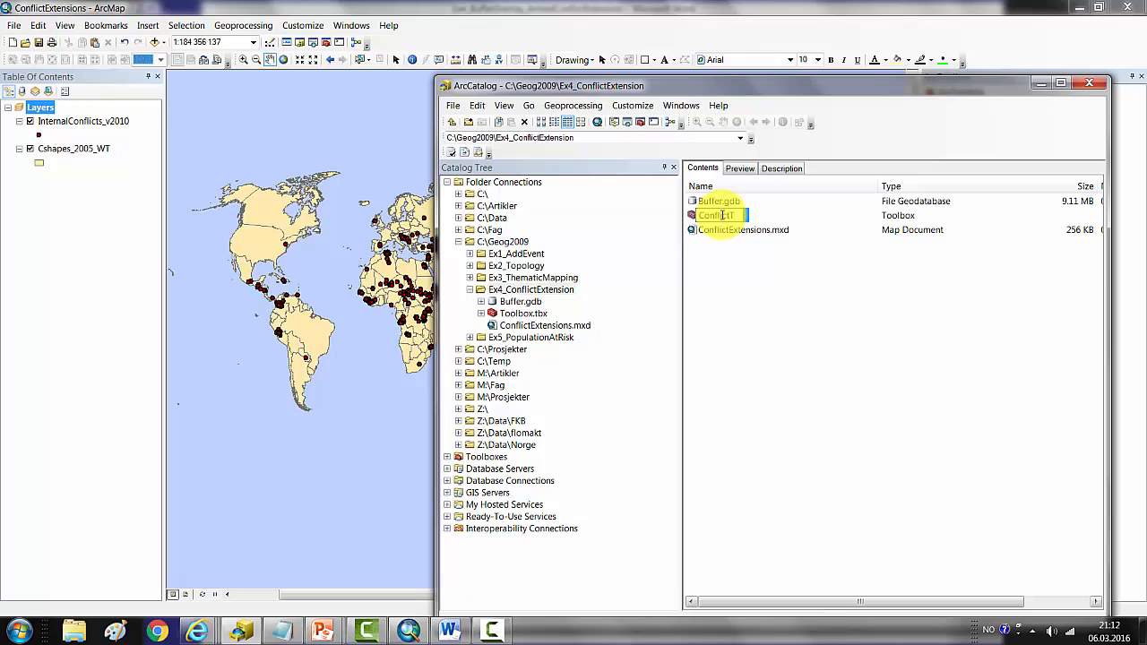
key("Return")
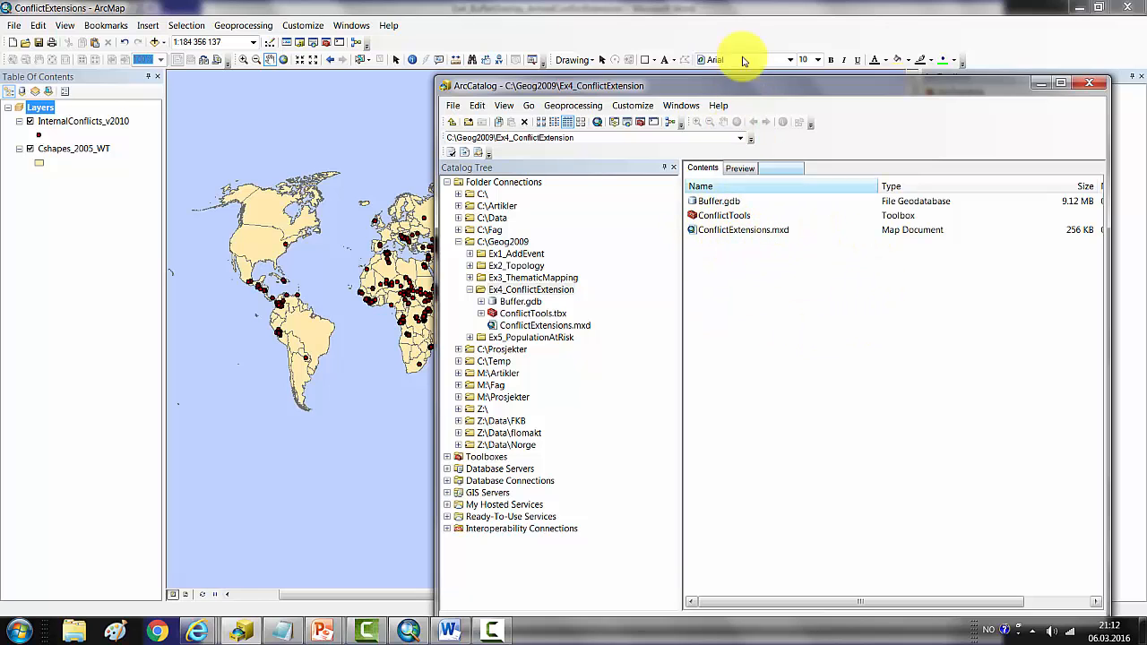
Step: Switch to ArcMap and add the ConflictTools toolbox from the Ex4_ConflictExtension folder to ArcToolbox
left_click(781, 9)
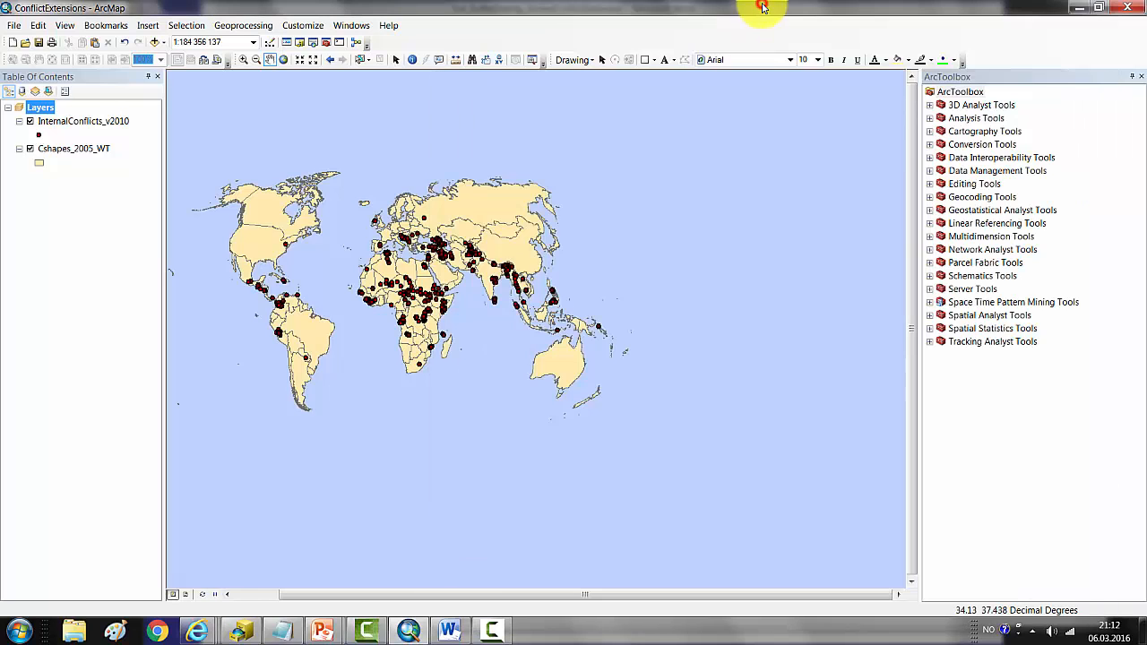
right_click(964, 390)
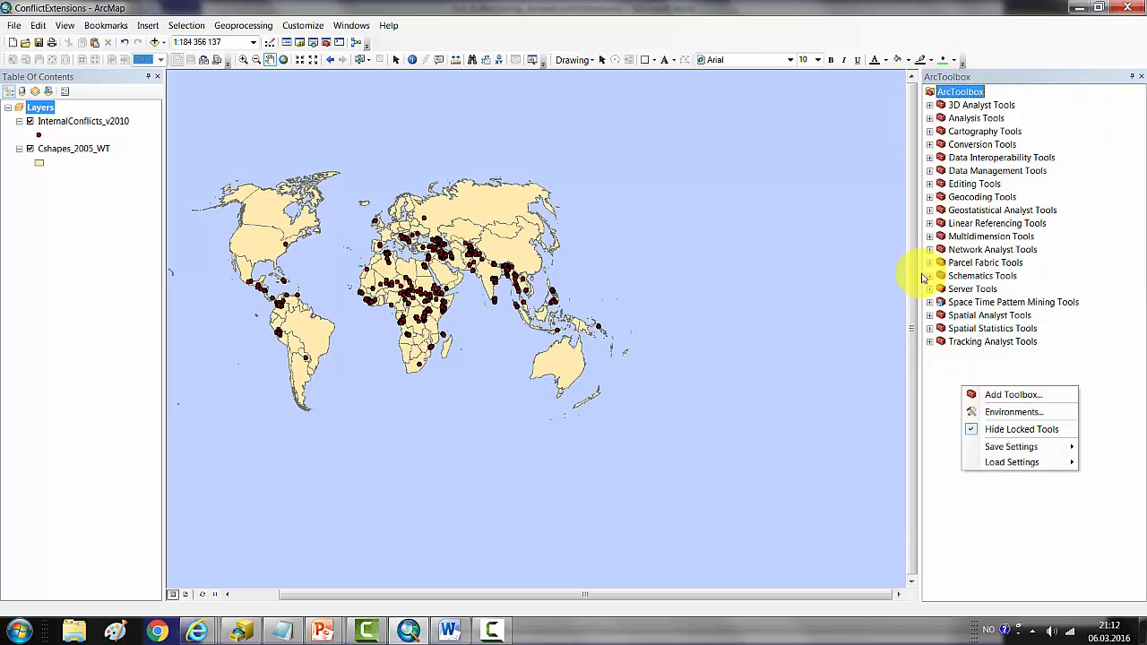
left_click(1000, 396)
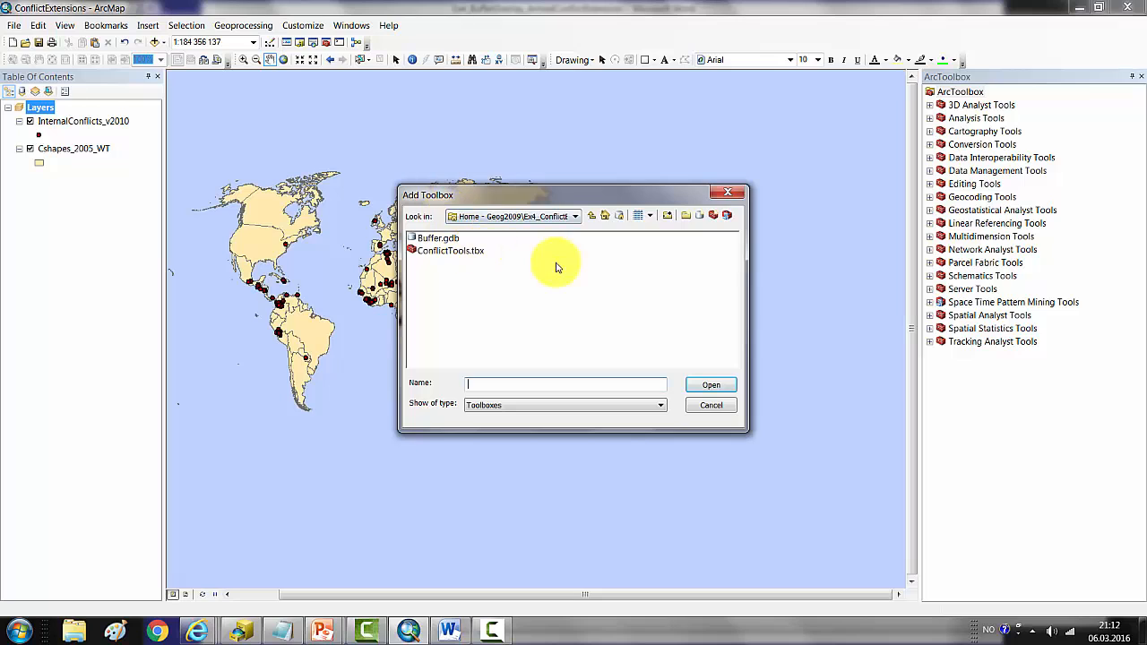
left_click(453, 255)
left_click(708, 386)
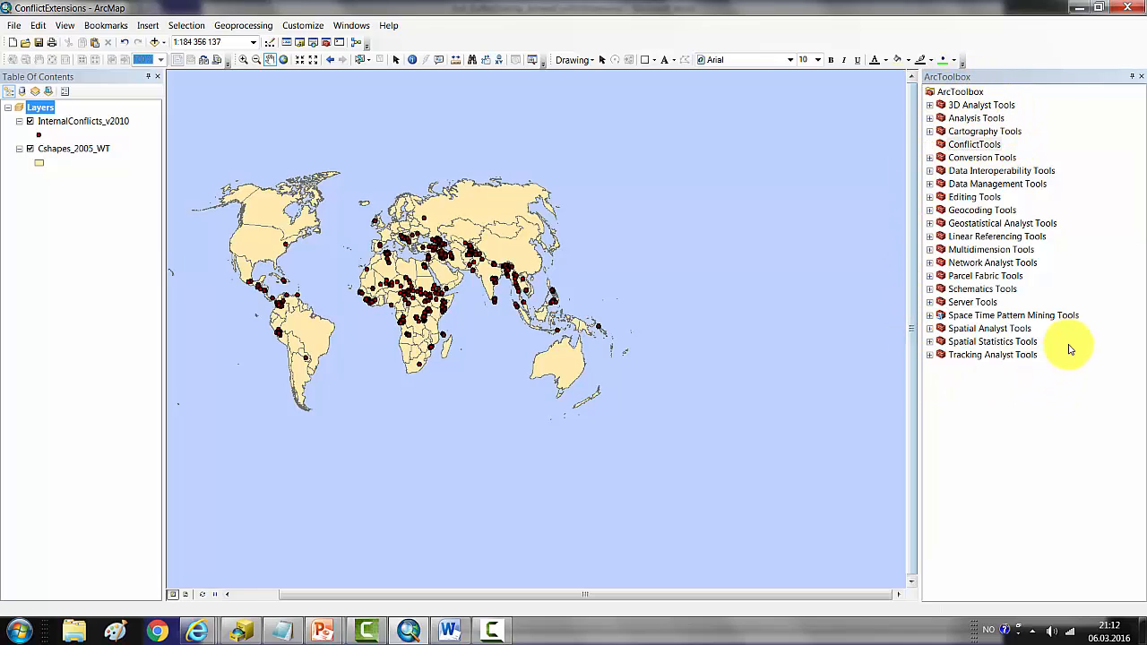
Step: Create a new model in the ConflictTools toolbox
right_click(956, 145)
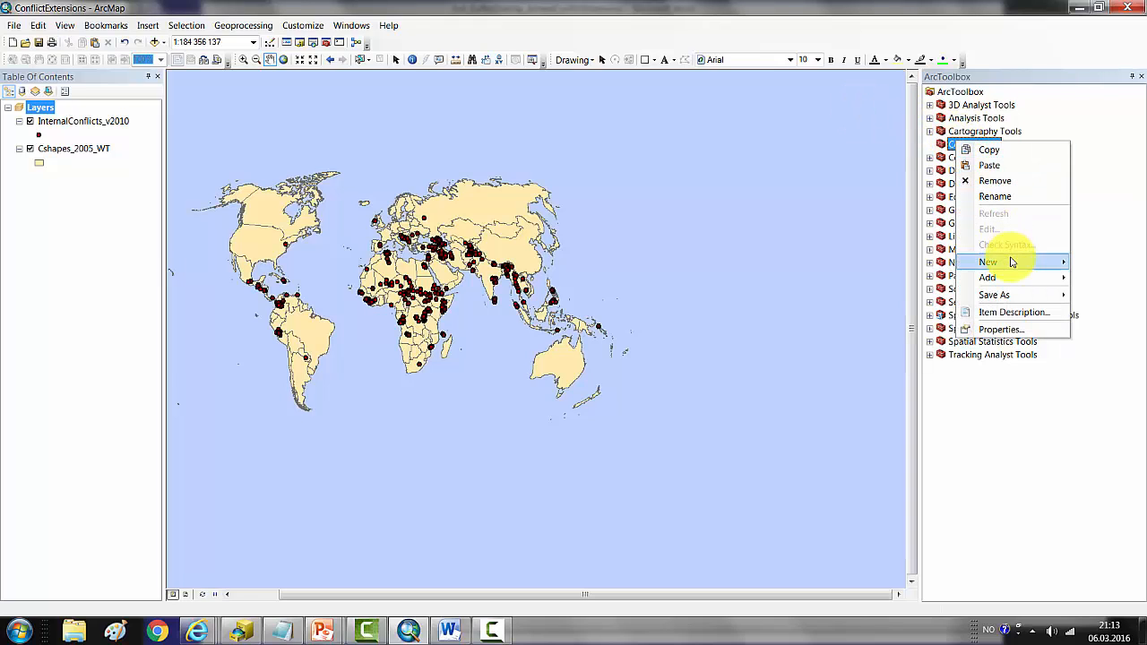
mouse_move(1012, 261)
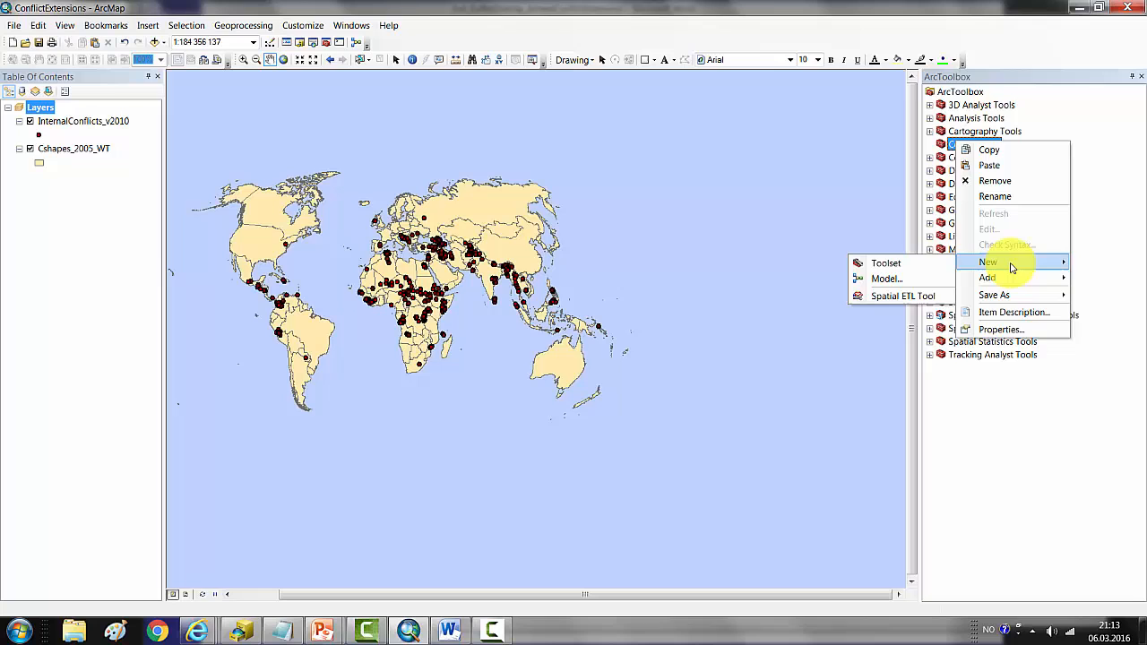
left_click(896, 279)
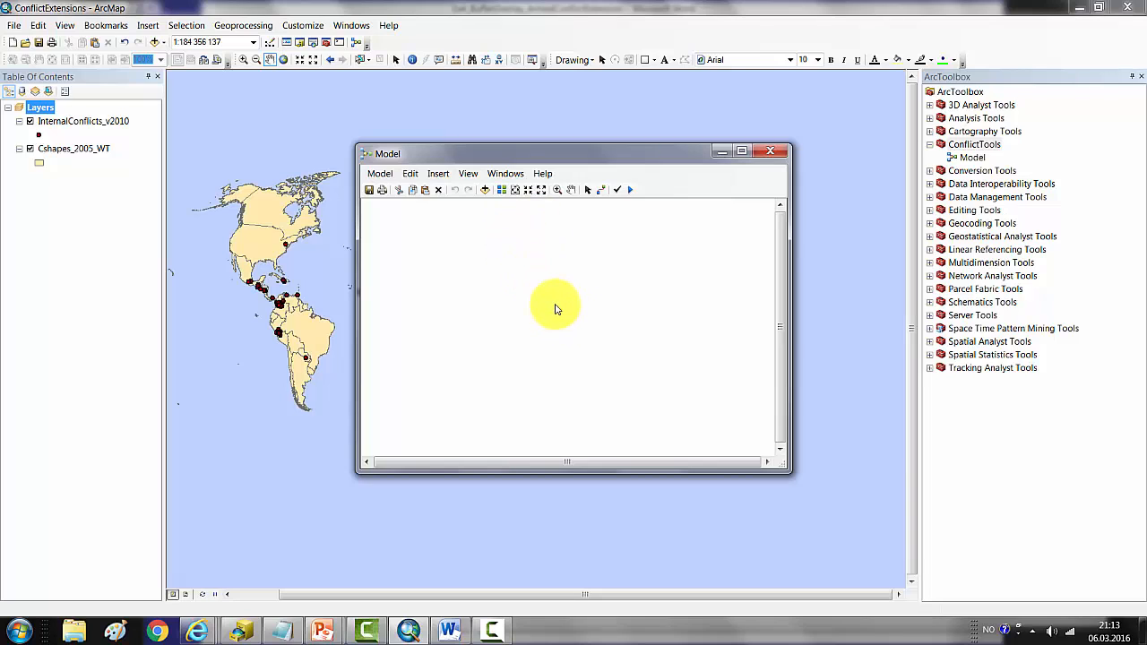
Step: Name the model ConflictExtension and label it Conflict Extension in its model properties
left_click(380, 175)
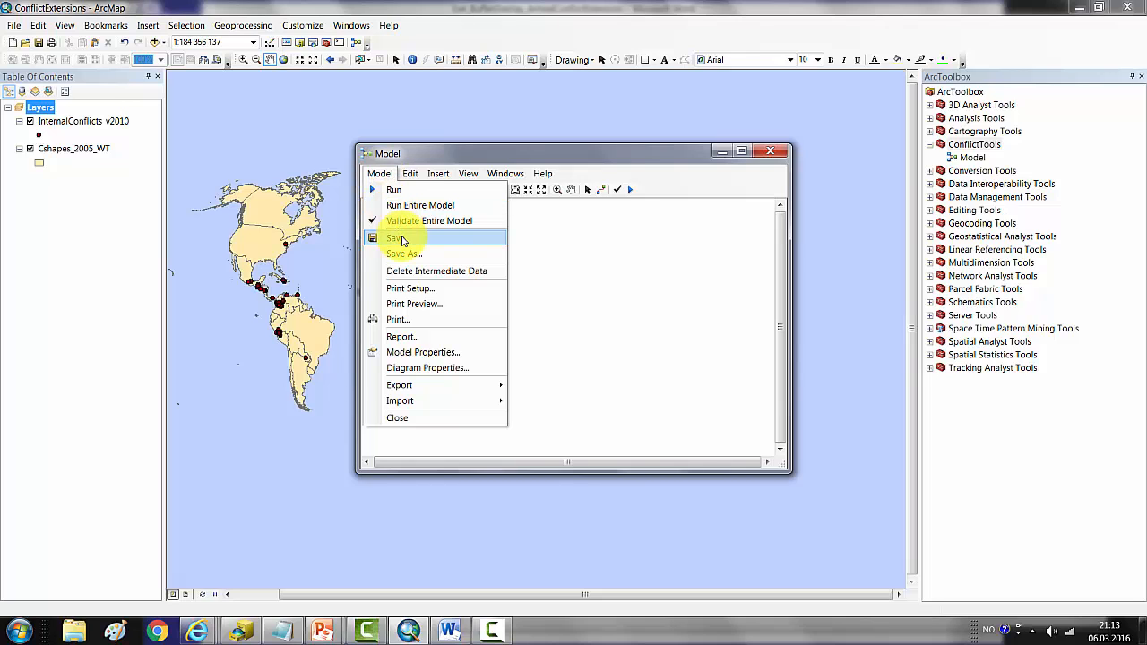
left_click(417, 355)
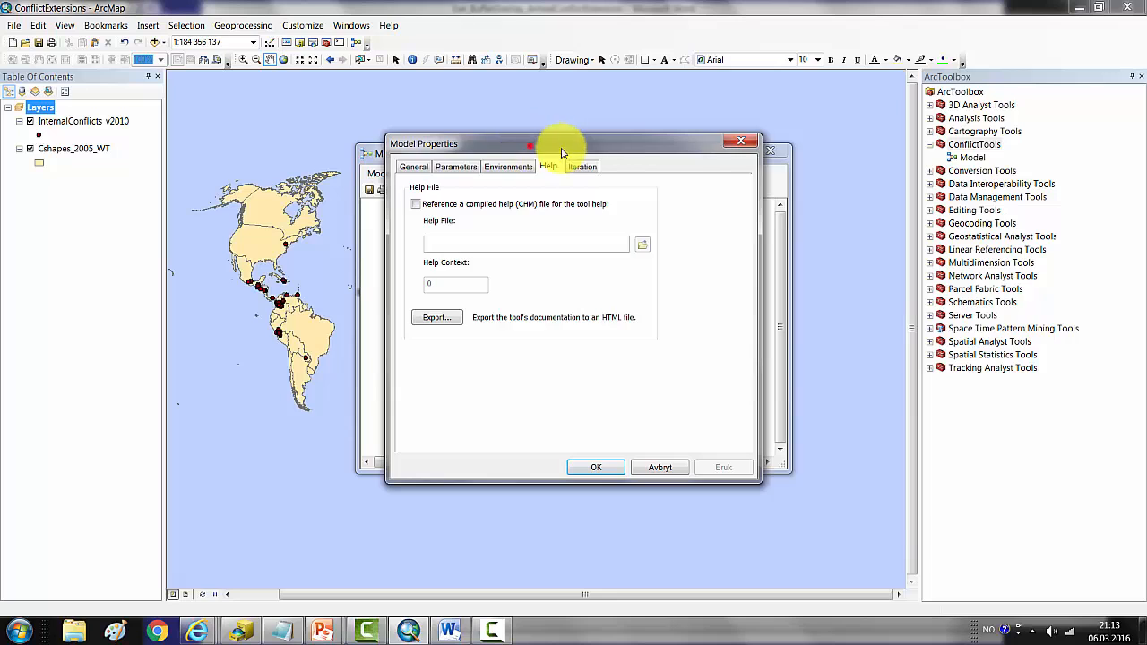
left_click_drag(562, 153, 738, 193)
left_click(591, 208)
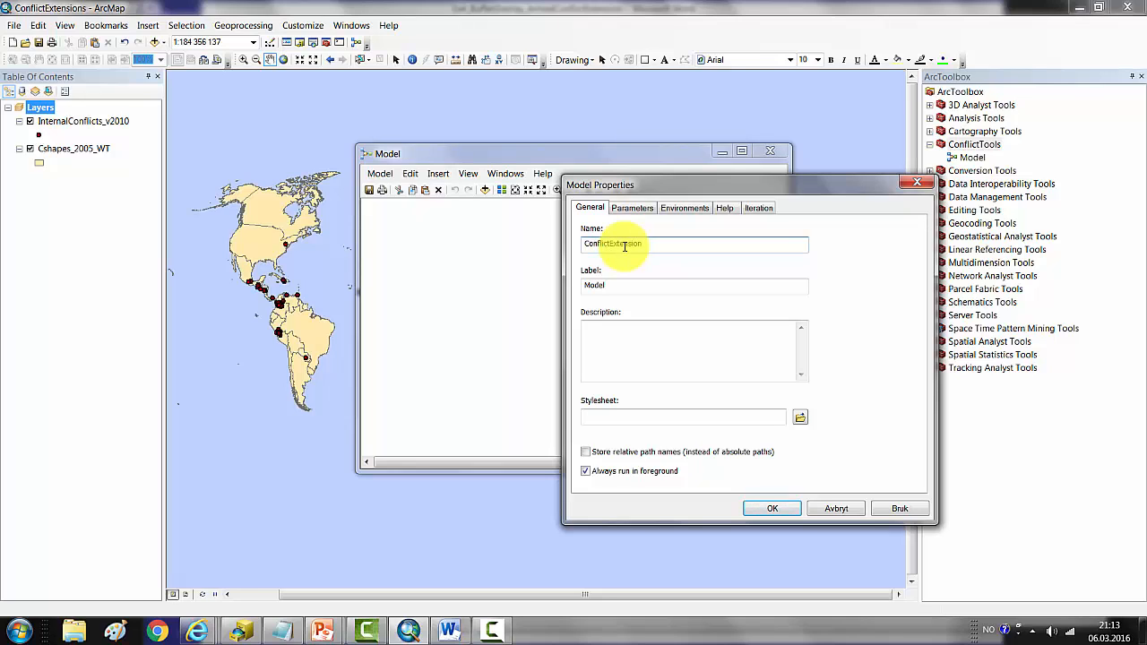
left_click(625, 286)
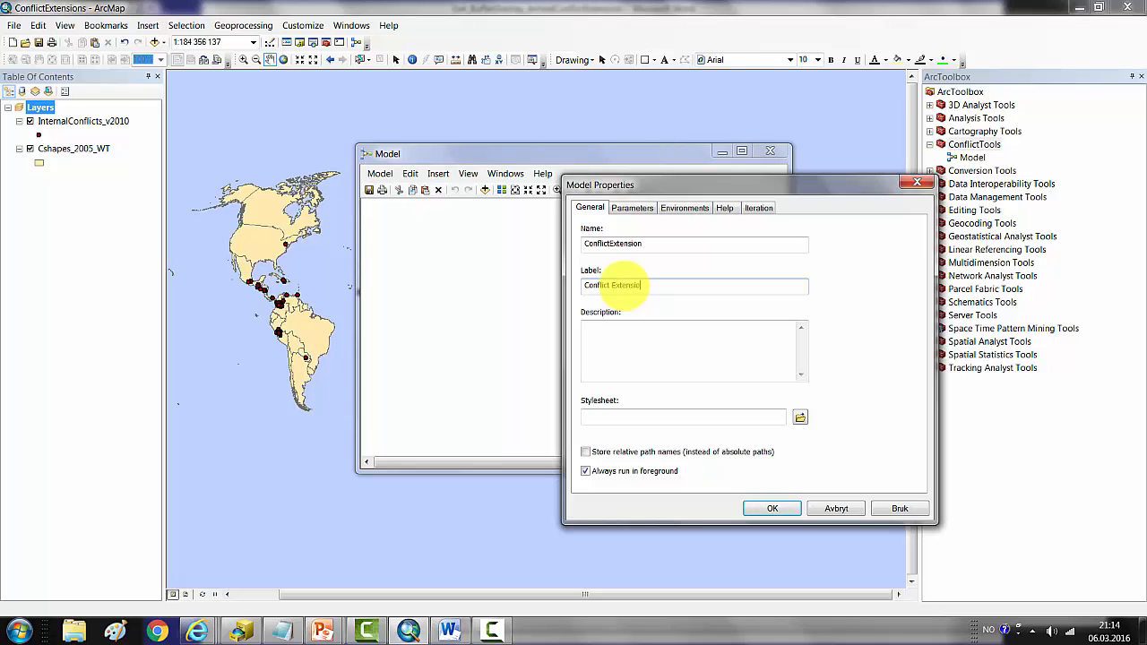
Step: Choose Workspace as the model's environment setting to override and show its current and scratch workspace values
left_click(691, 210)
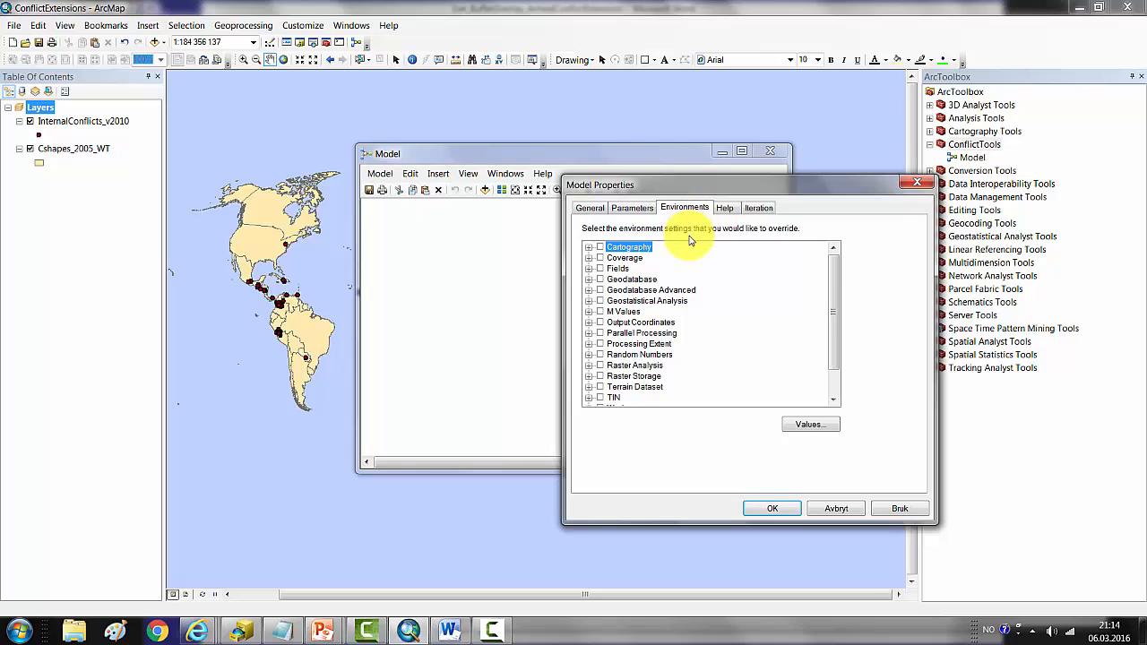
left_click(835, 309)
left_click_drag(835, 309, 832, 350)
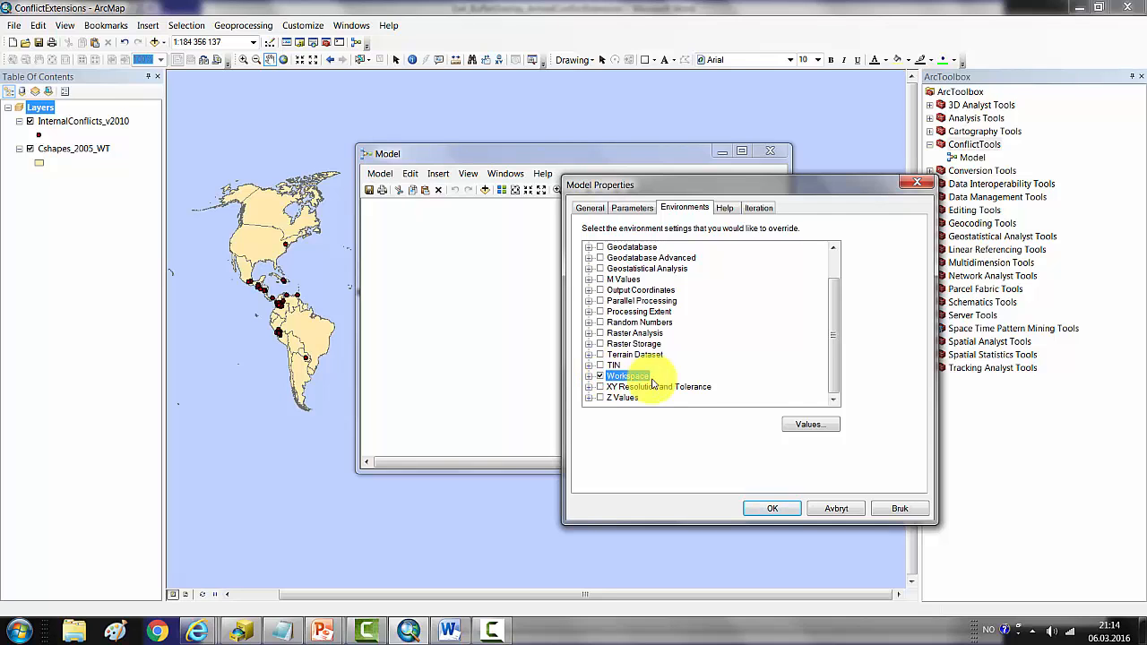
left_click(811, 424)
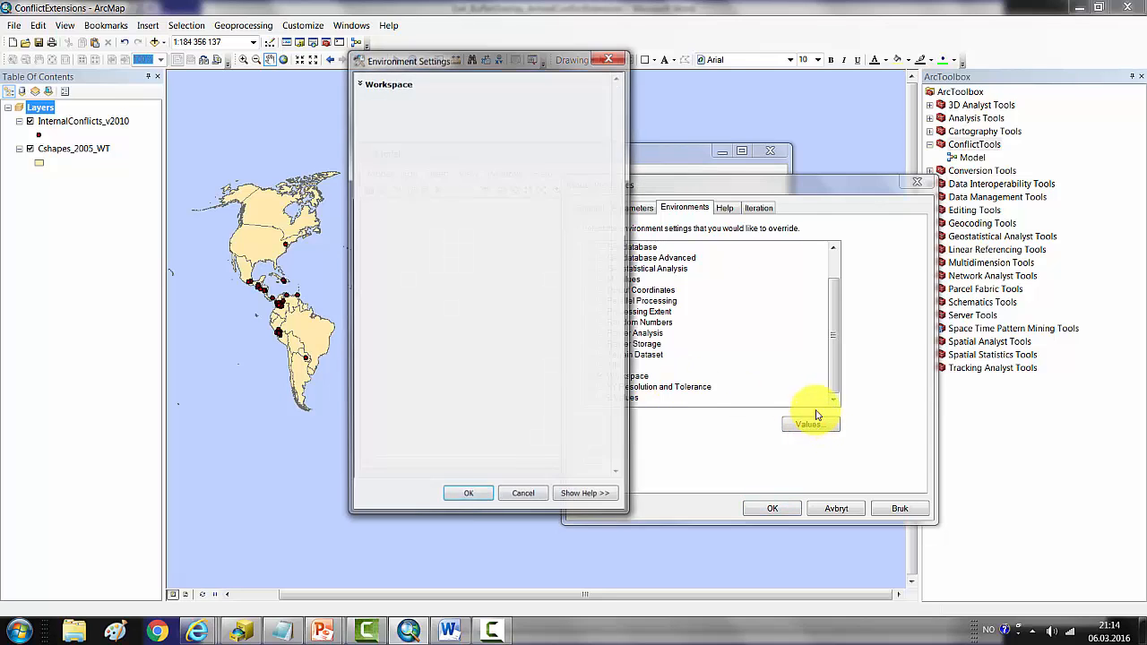
left_click(388, 83)
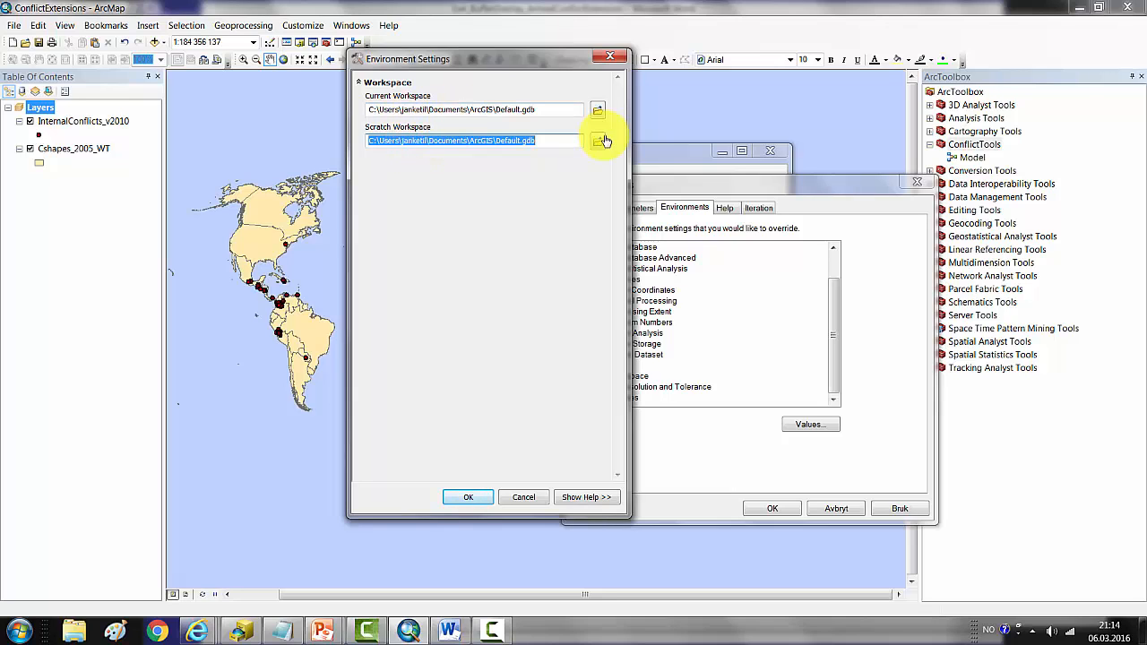
Step: Copy the folder path from ArcCatalog and set both the current and scratch workspaces to C:\Geog2009\Ex4_ConflictExtension
left_click(242, 629)
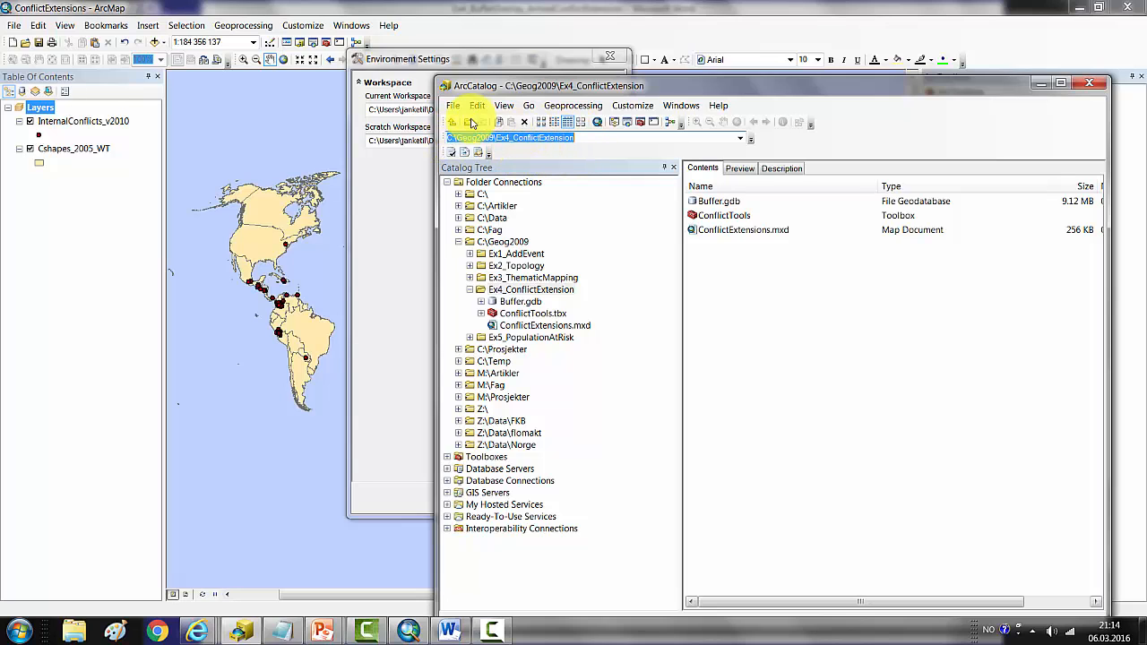
left_click(490, 61)
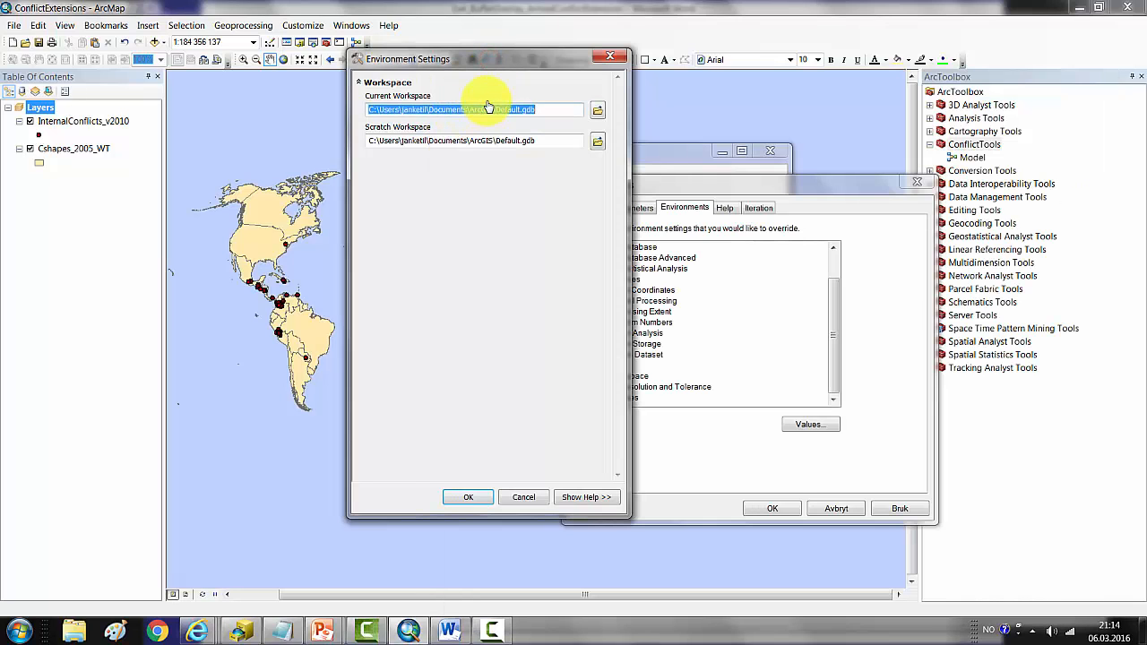
type("C:\\Geog2009\\Ex4_ConflictExtensions")
left_click(549, 145)
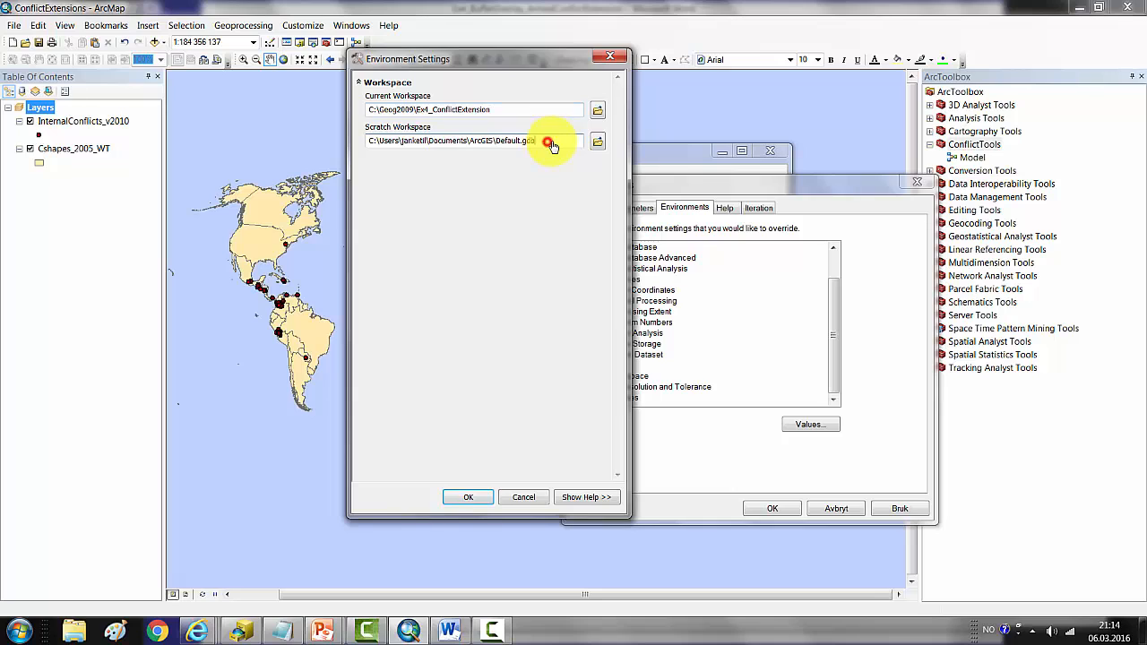
key("ctrl+a")
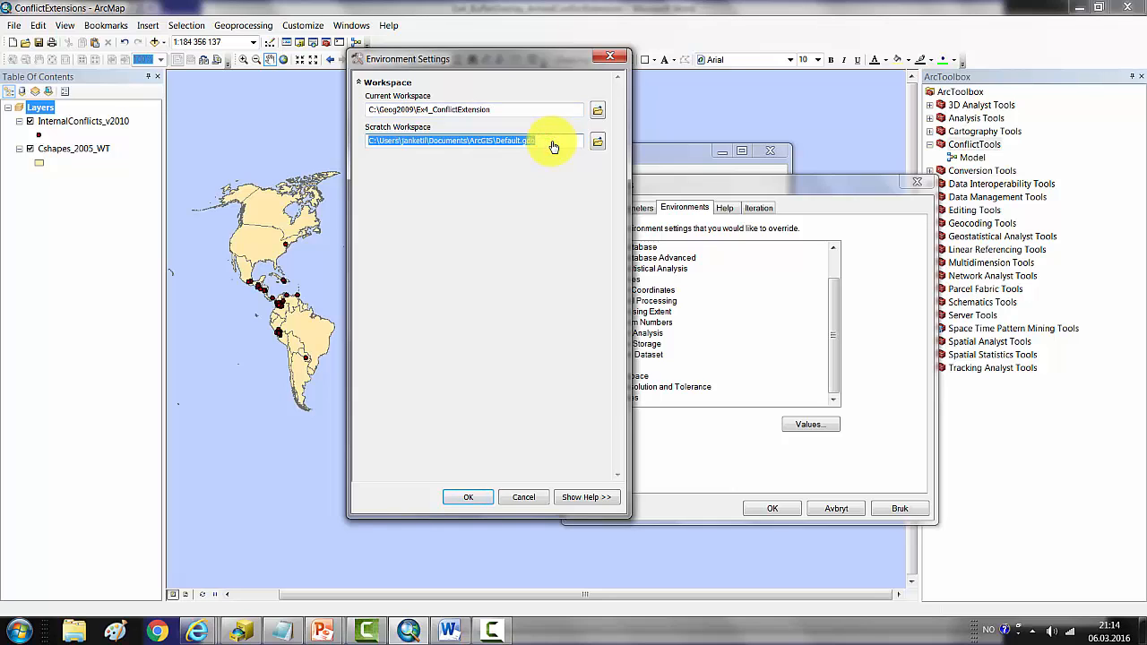
type("C:\\Geog2009\\Ex4_ConflictExtension")
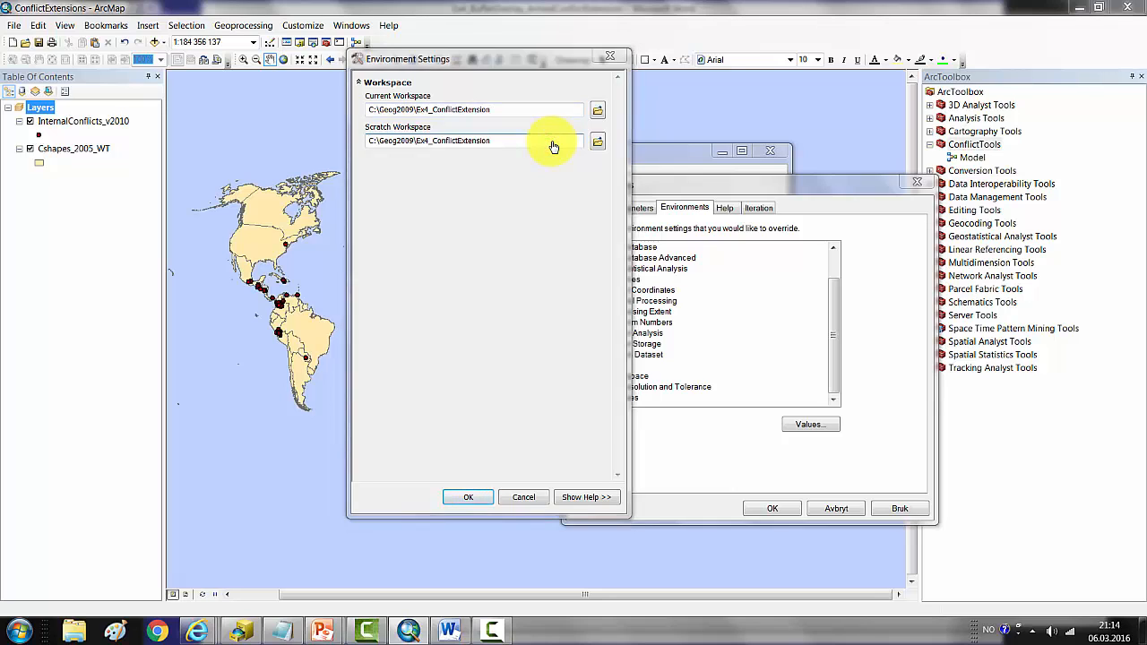
Step: Copy the Buffer.gdb path from ArcCatalog and set the model's current workspace to C:\Geog2009\Ex4_ConflictExtension\Buffer.gdb
key("alt+Tab")
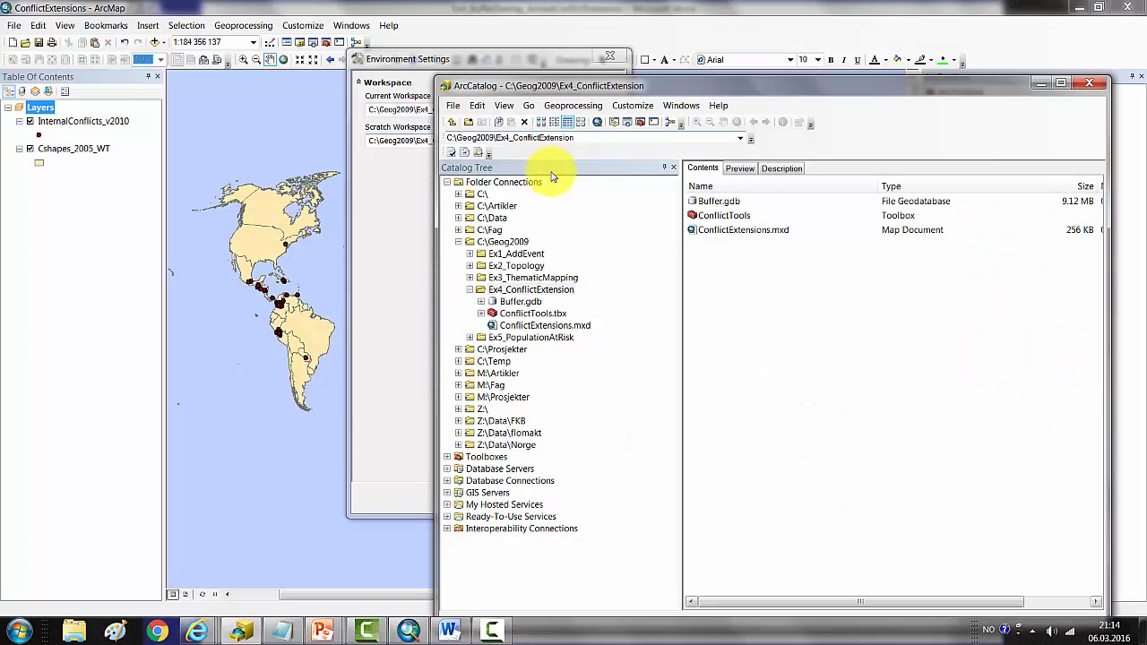
double_click(717, 202)
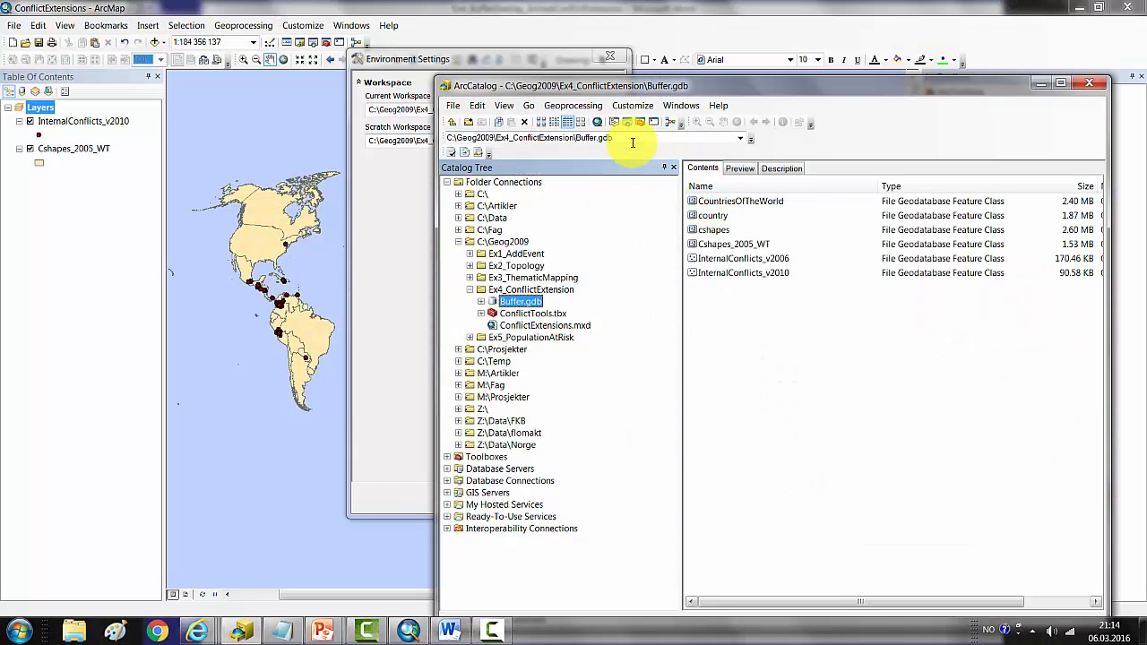
left_click(631, 139)
key("ctrl+c")
left_click(392, 235)
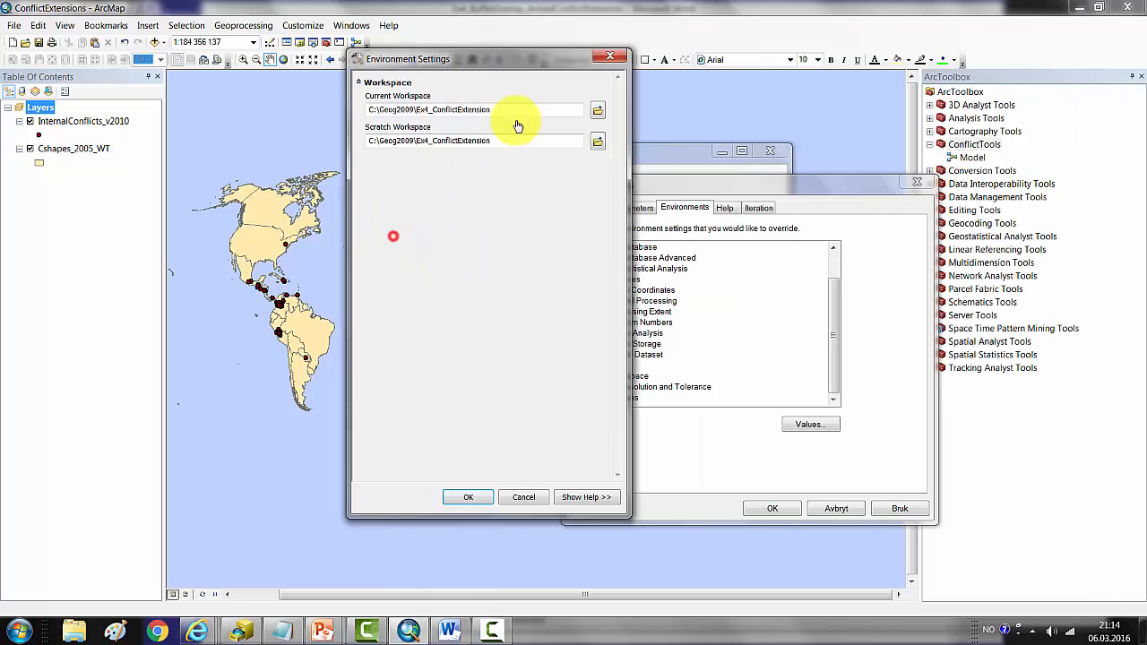
left_click(512, 108)
double_click(513, 110)
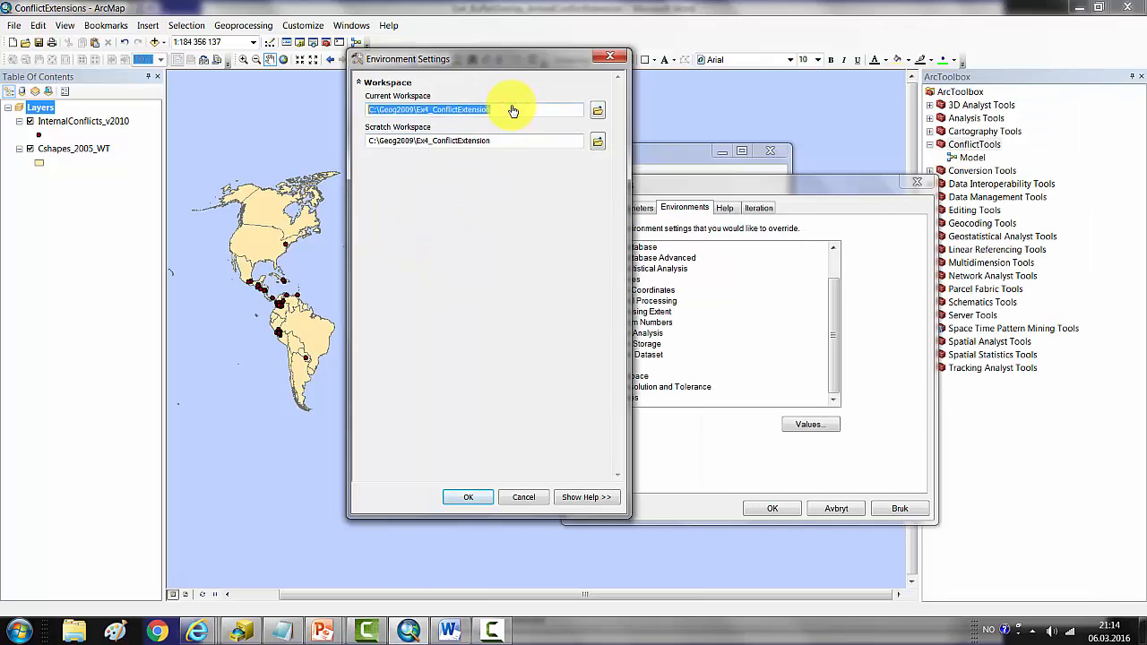
key("ctrl+v")
Step: Set the scratch workspace to C:\Geog2009\Ex4_ConflictExtension\Buffer.gdb and accept the environment settings and model properties
left_click(509, 142)
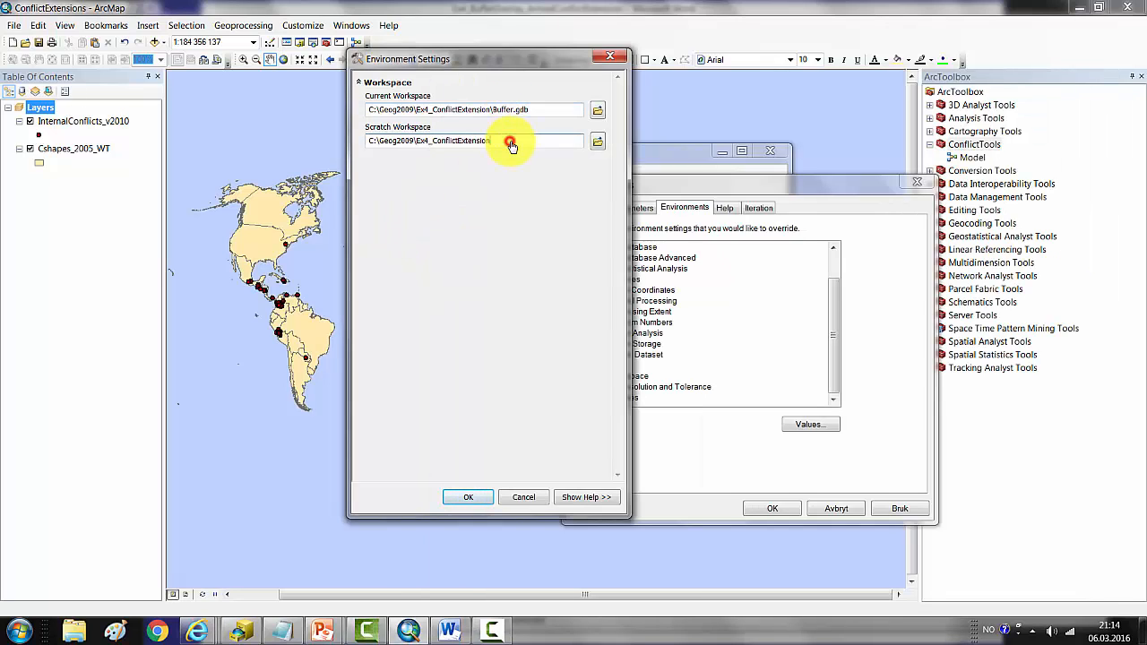
double_click(512, 144)
key("ctrl+v")
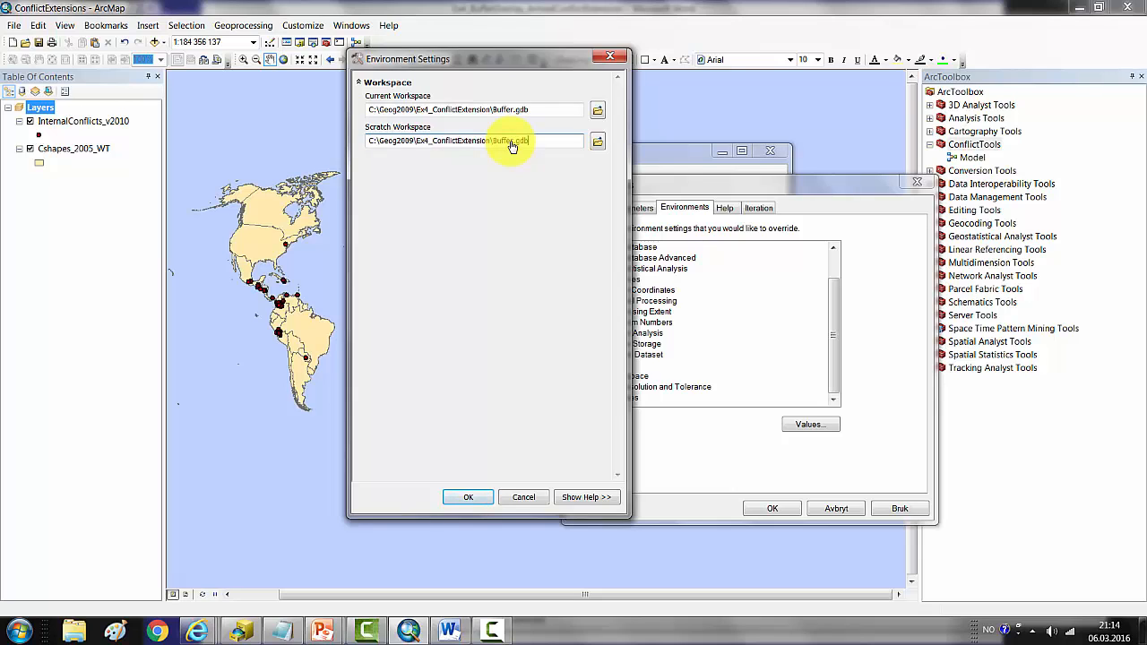
left_click(474, 497)
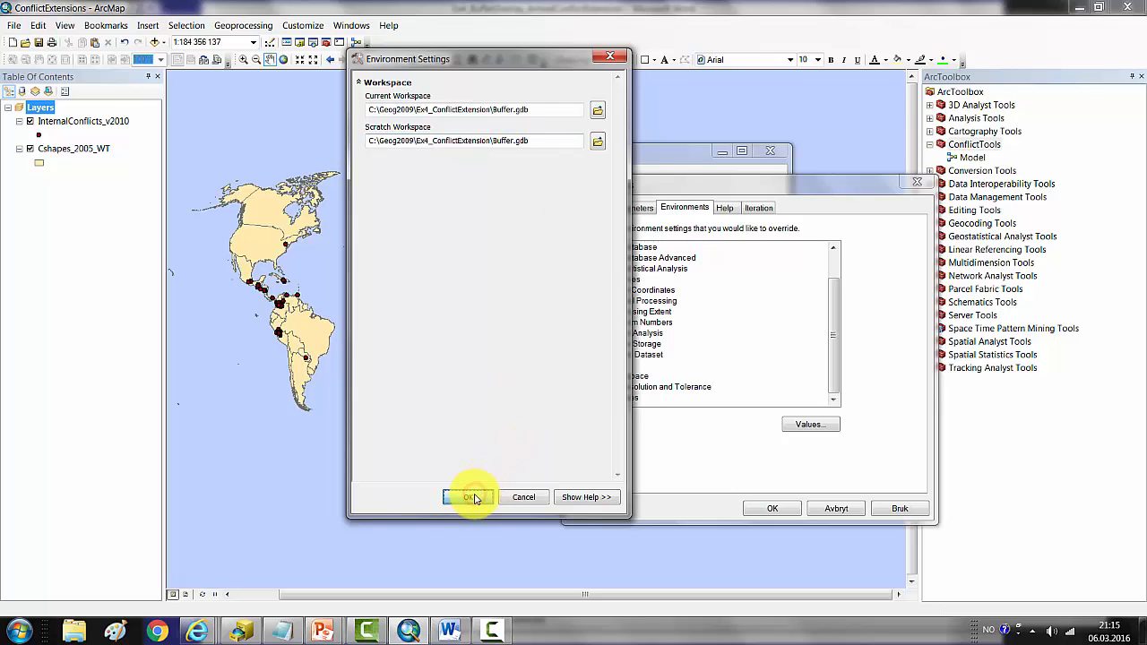
left_click(780, 509)
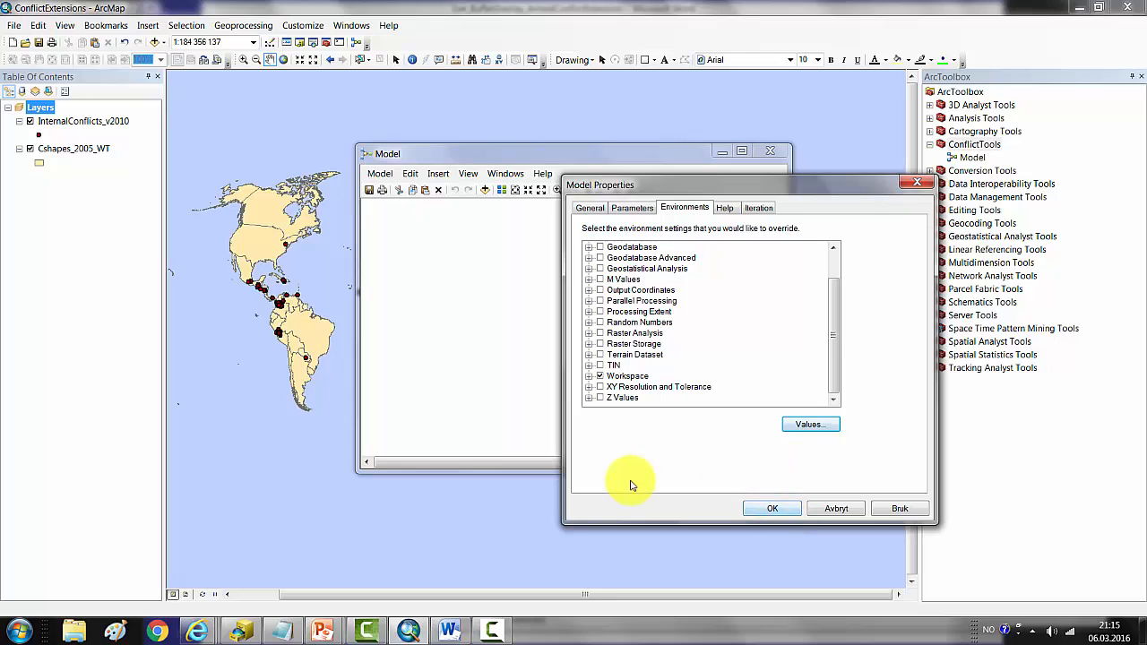
left_click(770, 509)
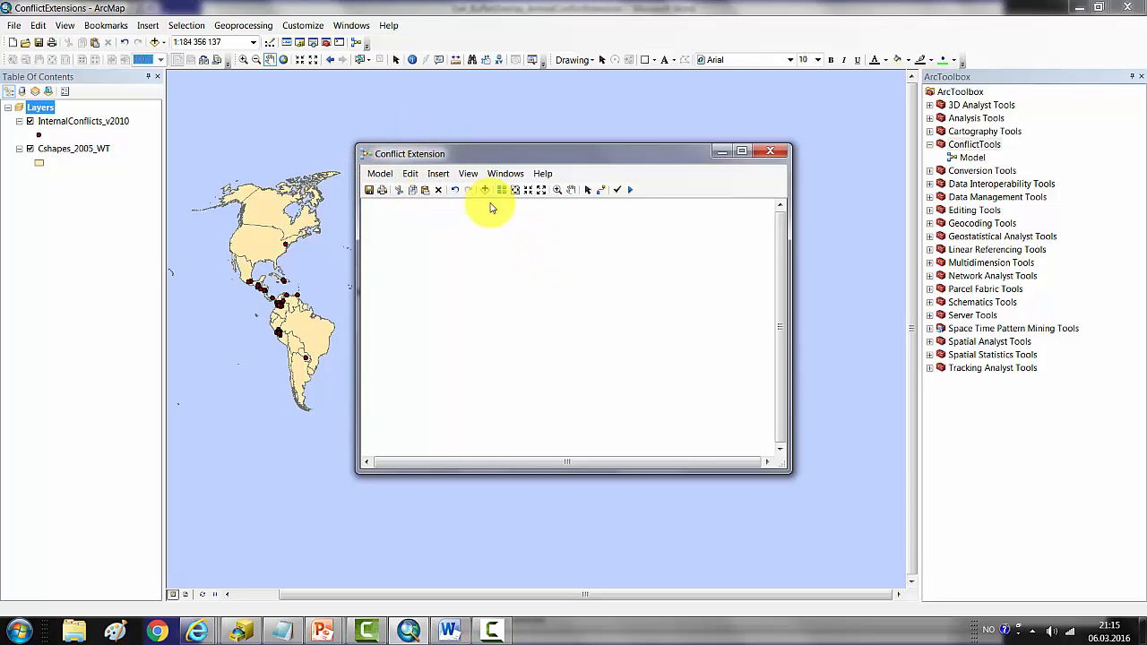
Step: Make results temporary by default in the geoprocessing options and accept the change
left_click(256, 30)
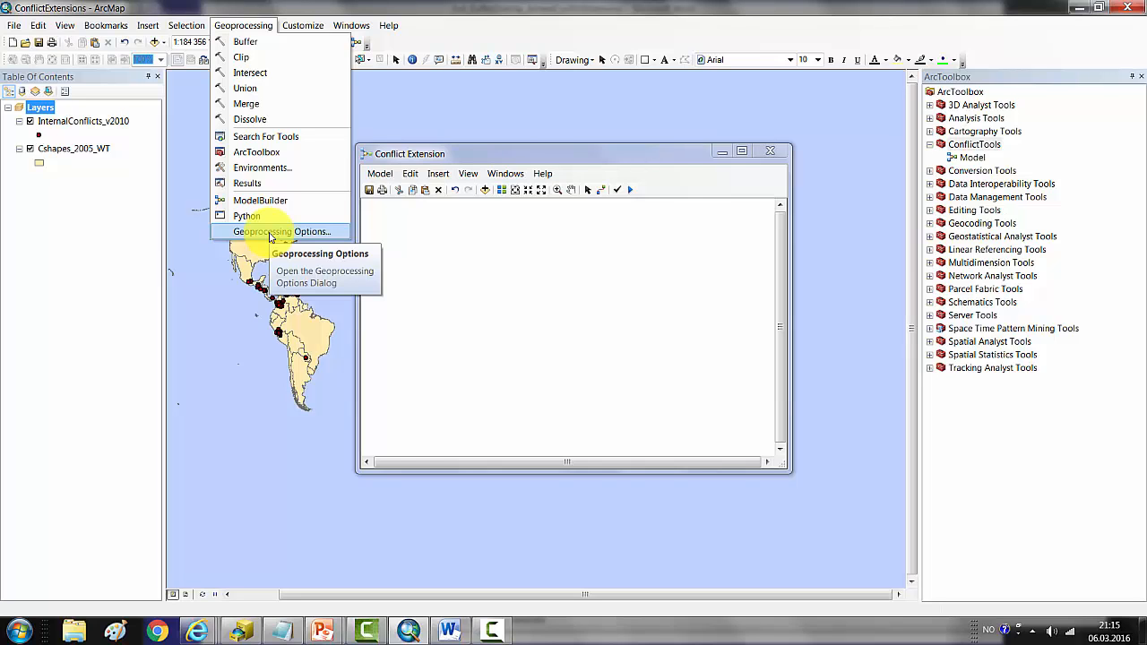
left_click(273, 233)
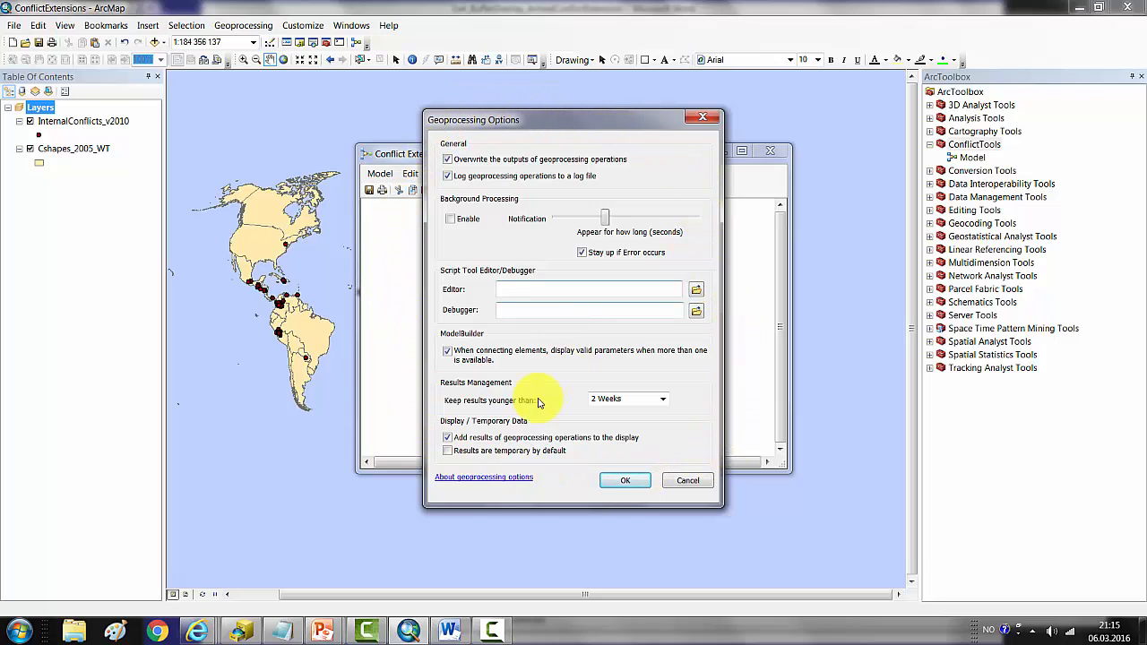
left_click(448, 452)
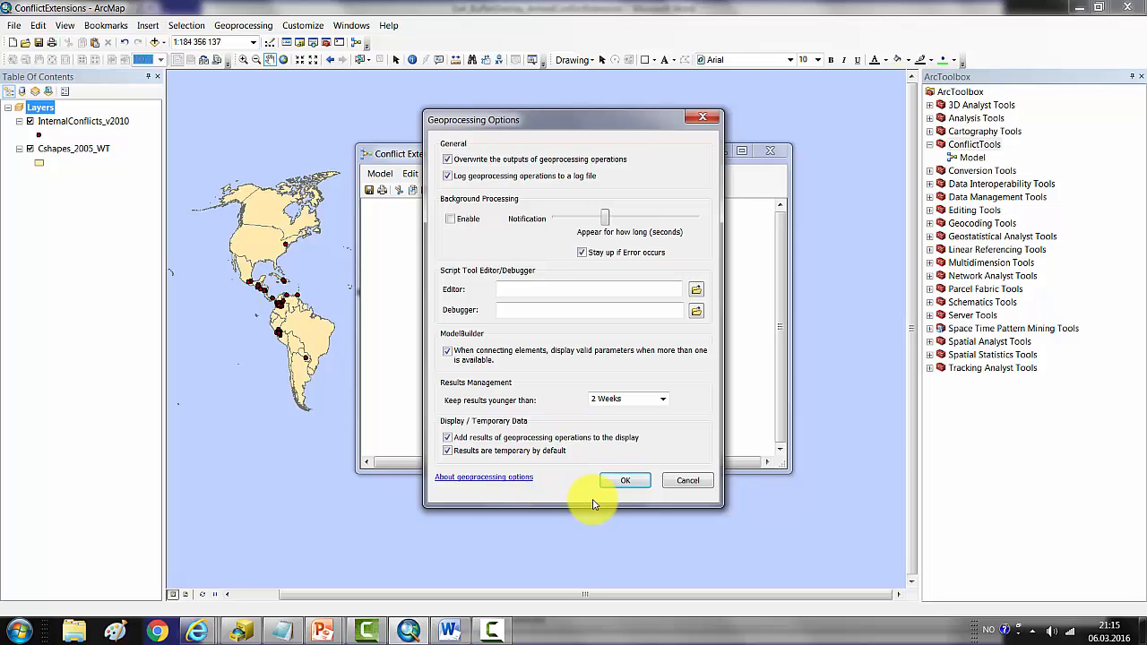
left_click(617, 481)
left_click(630, 483)
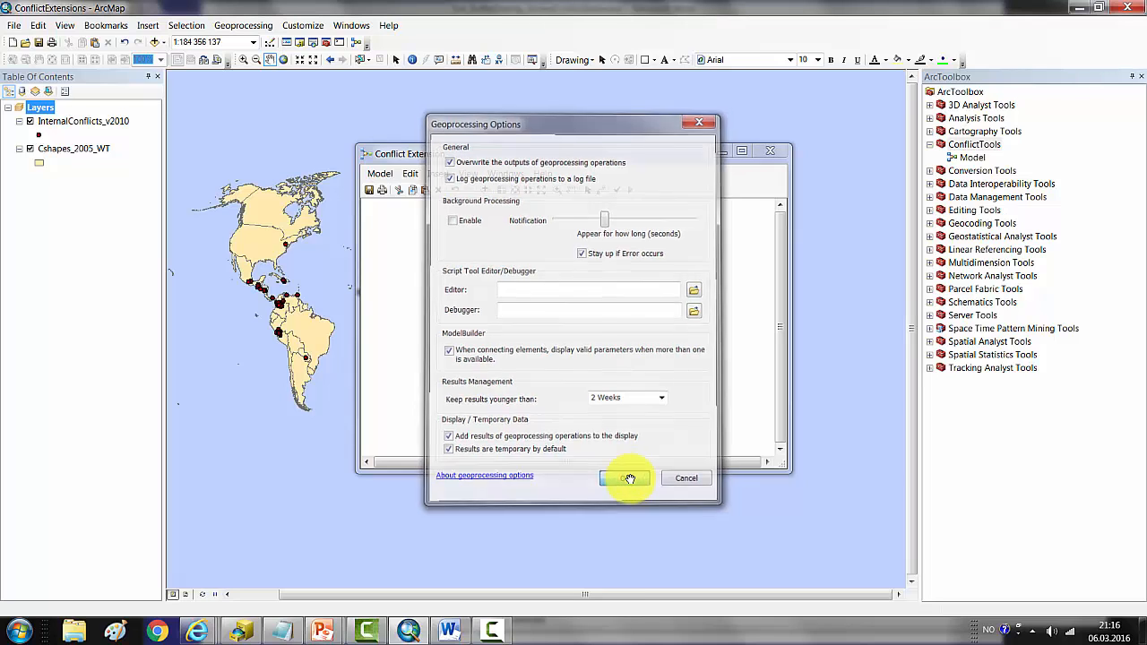
Step: Set the Conflict Extension model's properties to store relative path names instead of absolute paths, and accept them
left_click(381, 176)
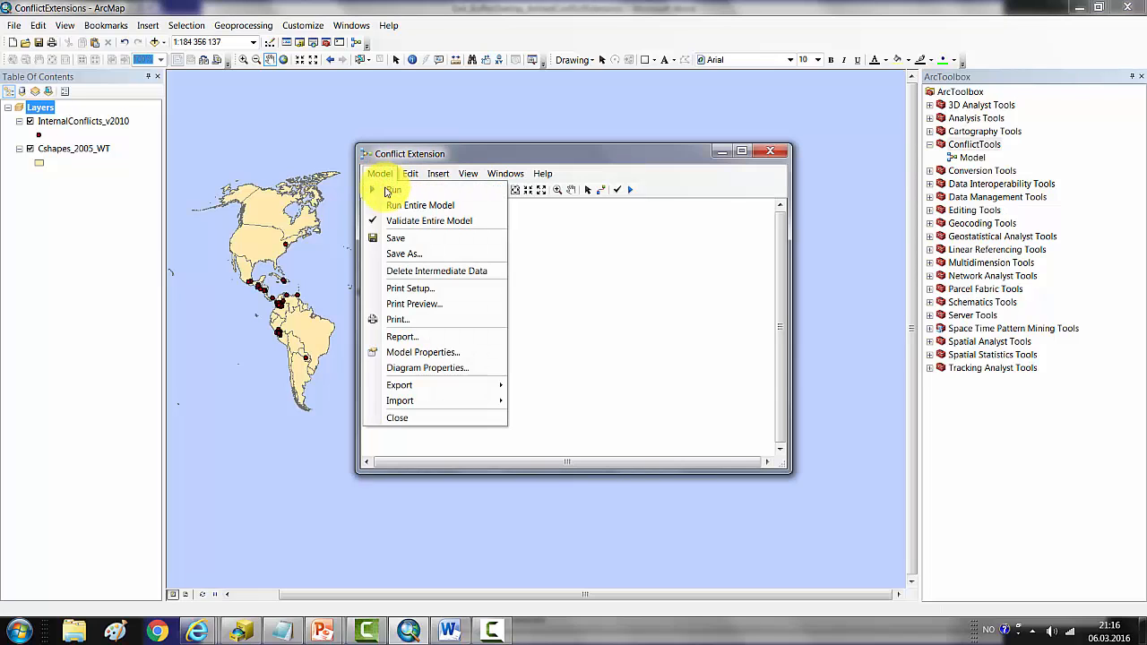
left_click(418, 353)
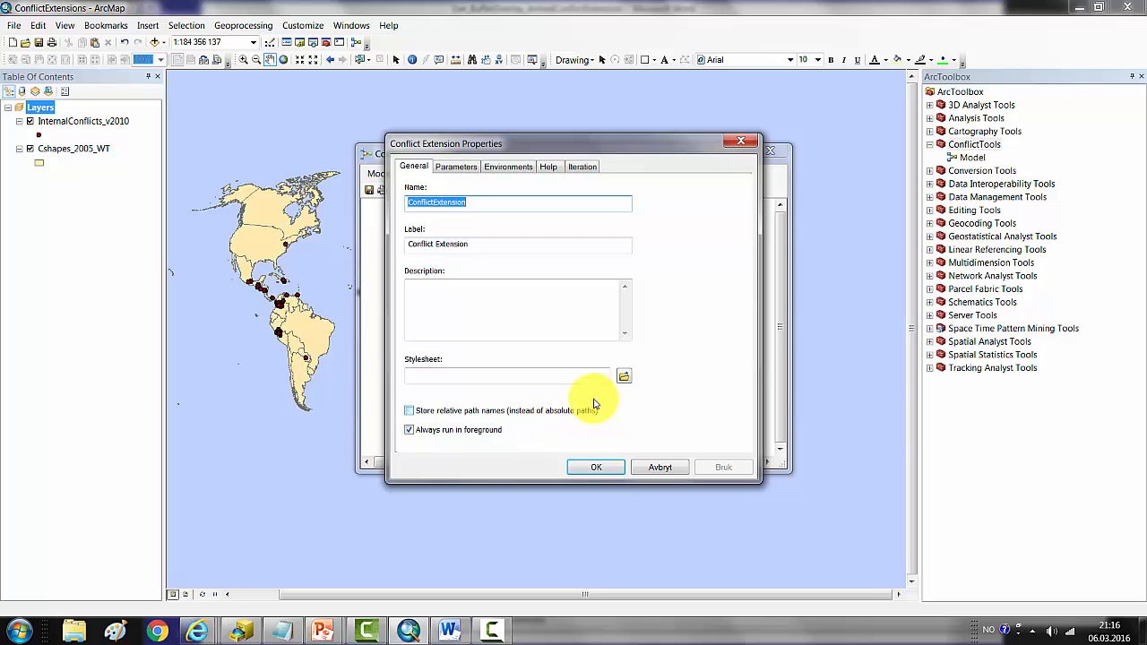
left_click(410, 411)
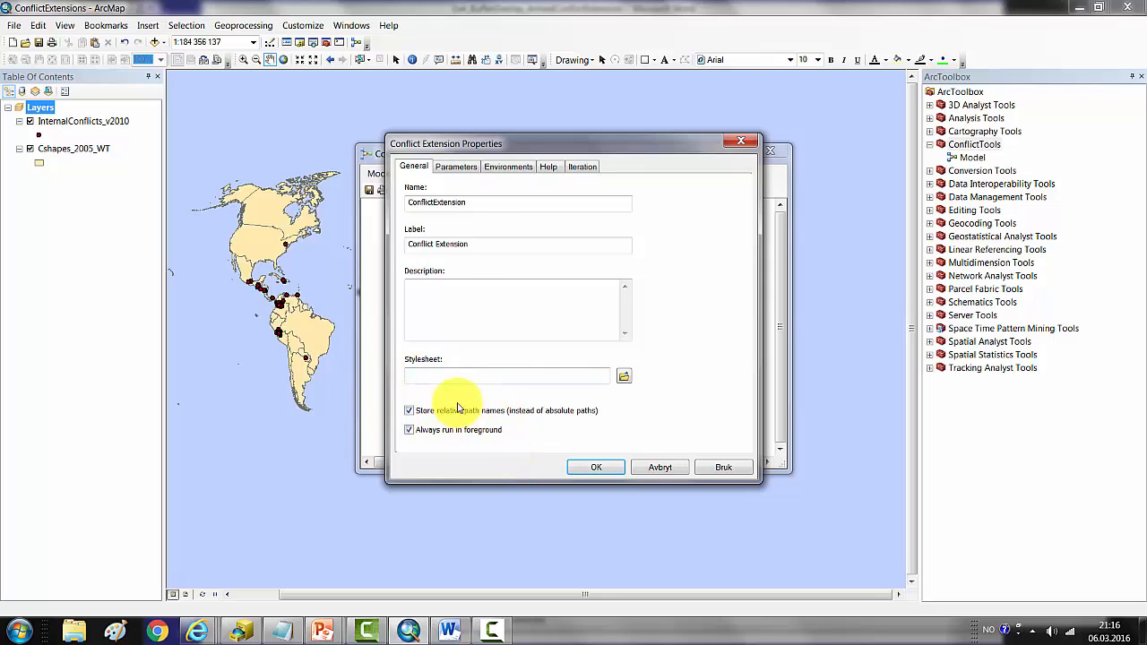
left_click(607, 468)
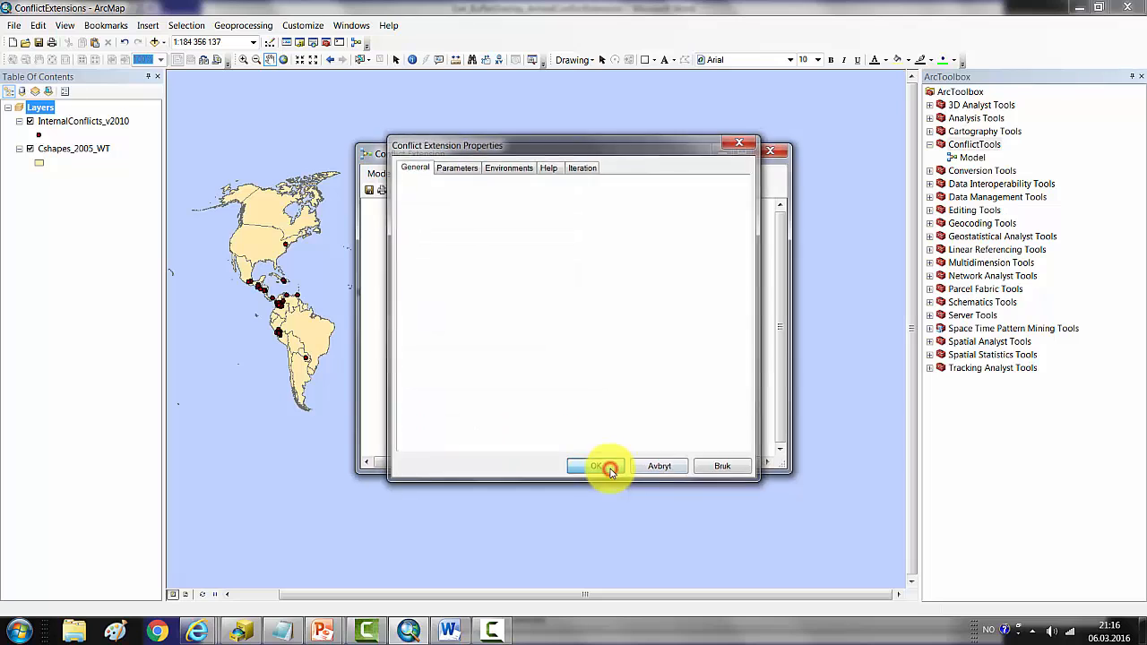